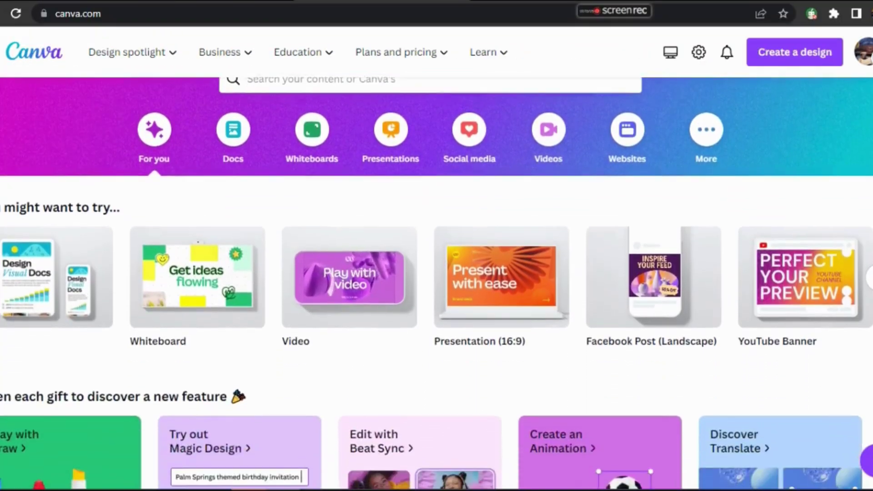
# Start a new video design from the Create an Animation feature on the Canva home page
pyautogui.scroll(-3, 625, 367)
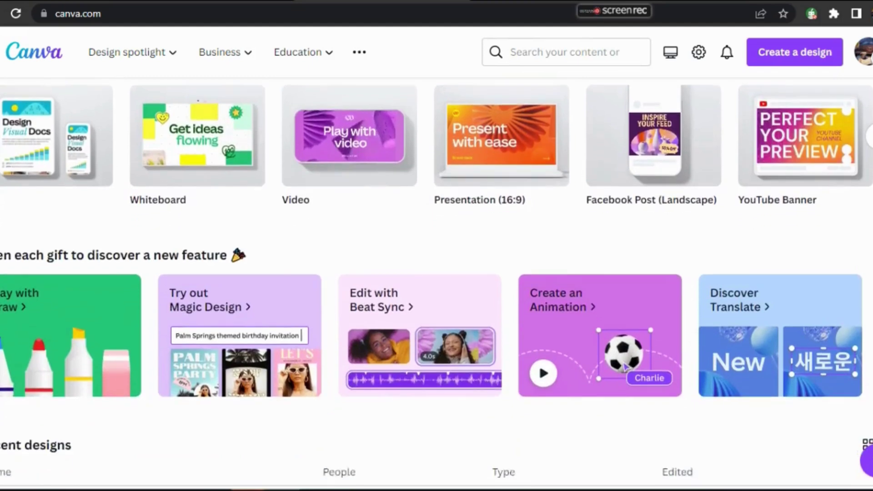
pyautogui.scroll(-2, 436, 282)
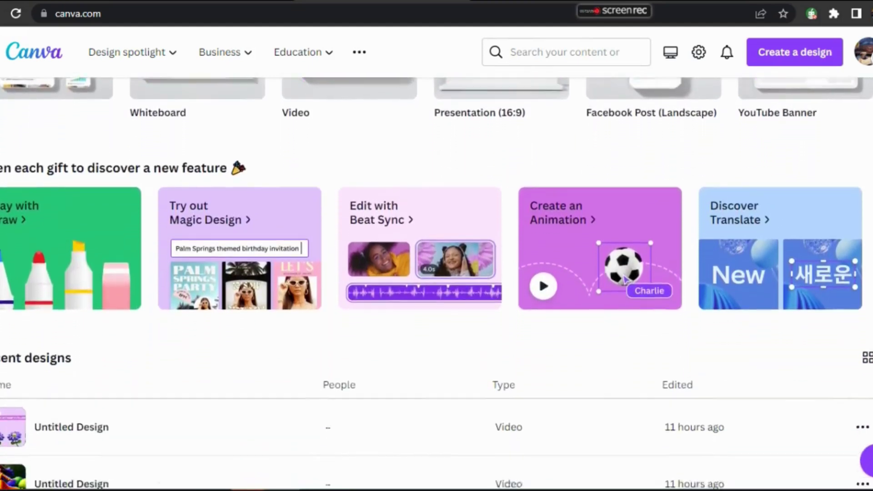
pyautogui.scroll(-2, 437, 282)
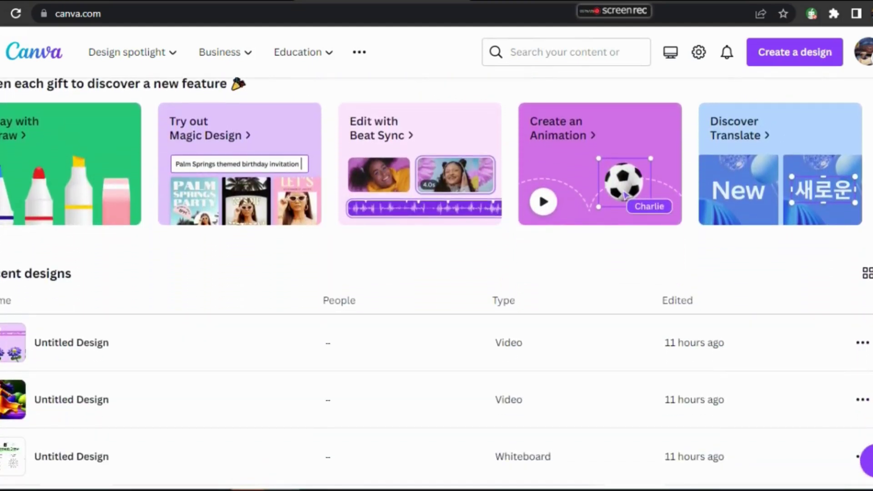
pyautogui.scroll(3, 437, 282)
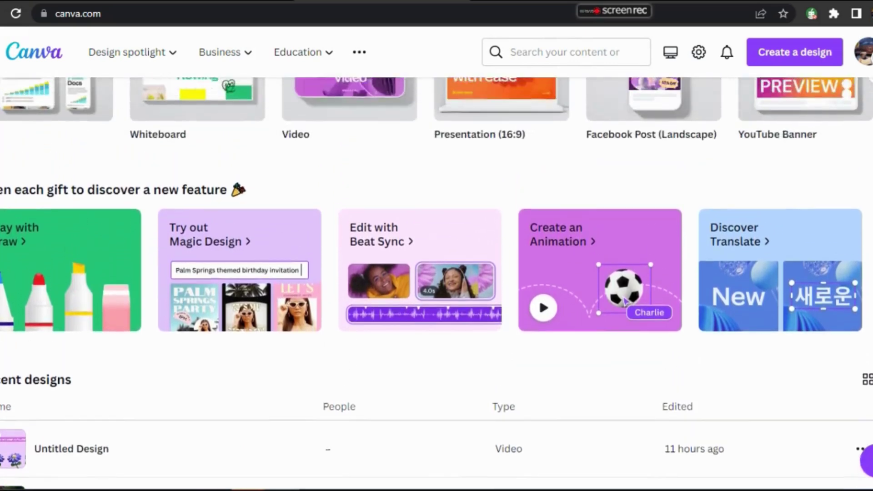
pyautogui.scroll(2, 436, 282)
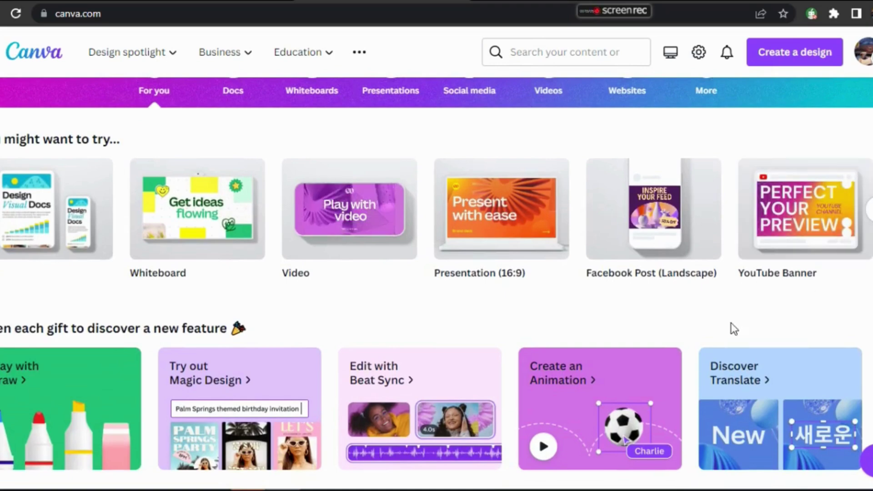
pyautogui.click(609, 409)
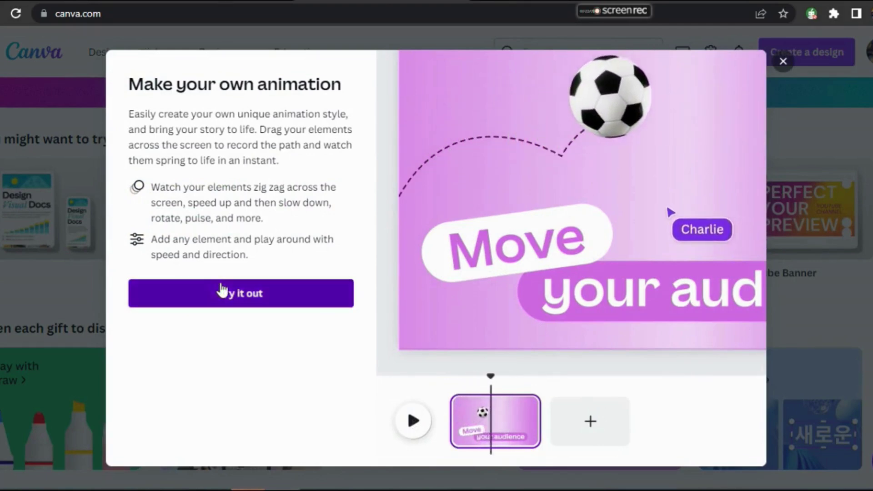
pyautogui.click(222, 289)
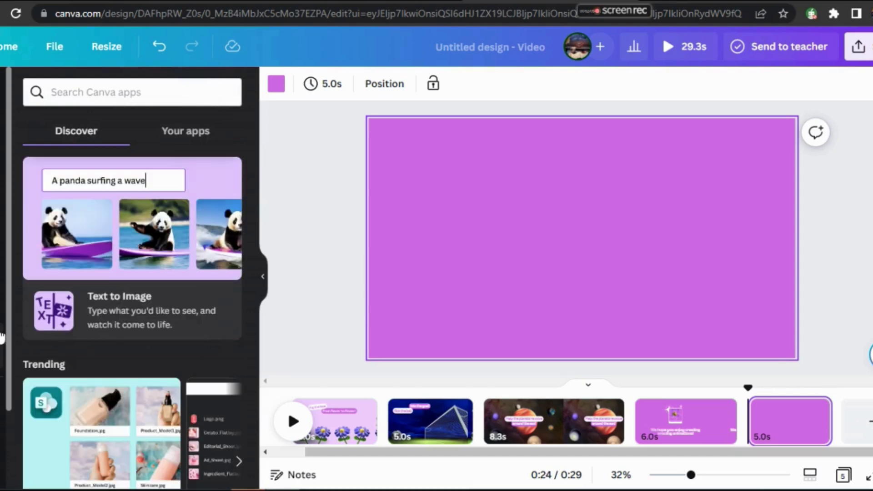
# In Text to Image, generate pictures for 'Include School at a lush green garden' with a chosen style and ratio
pyautogui.click(115, 307)
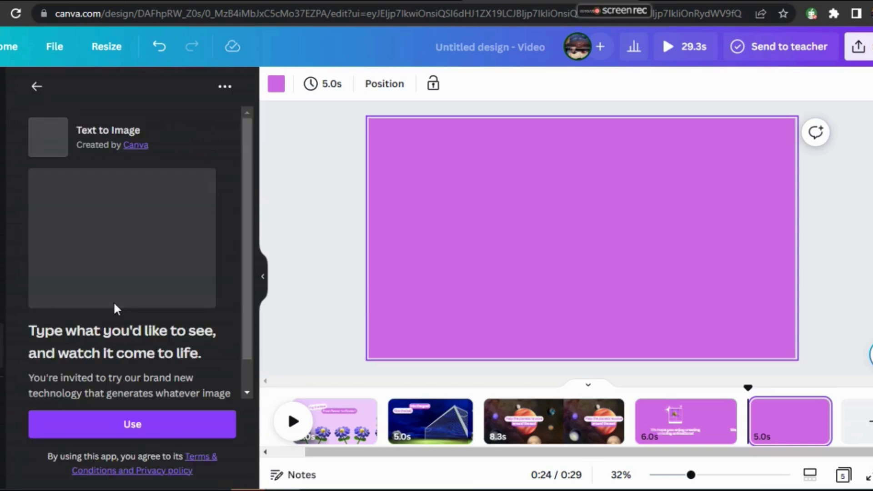
pyautogui.click(127, 426)
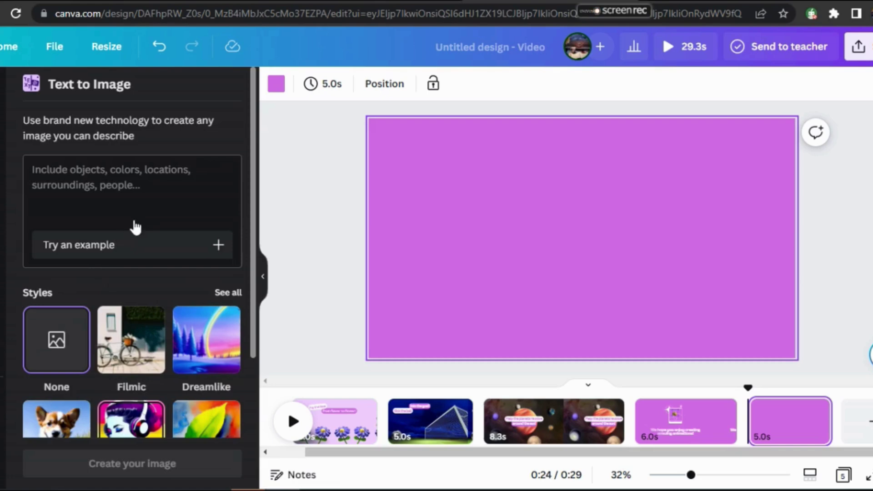
pyautogui.write('Include School at a lush green garden')
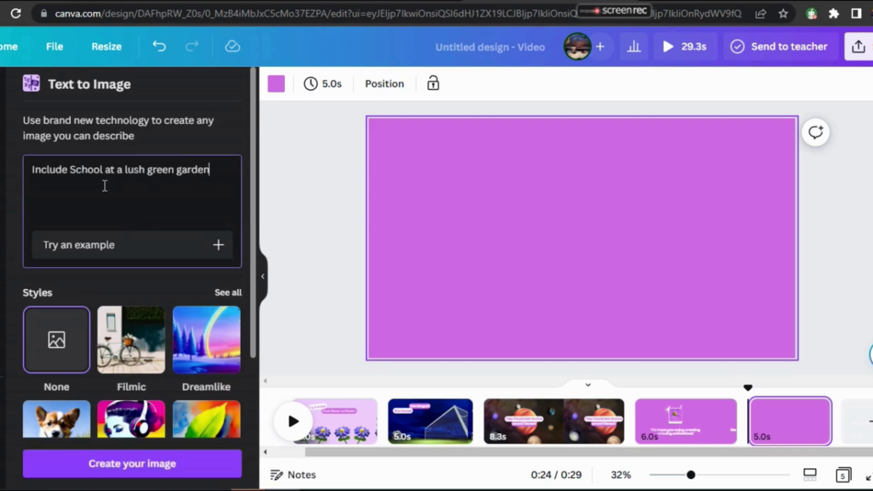
pyautogui.moveTo(252, 165); pyautogui.dragTo(252, 260)
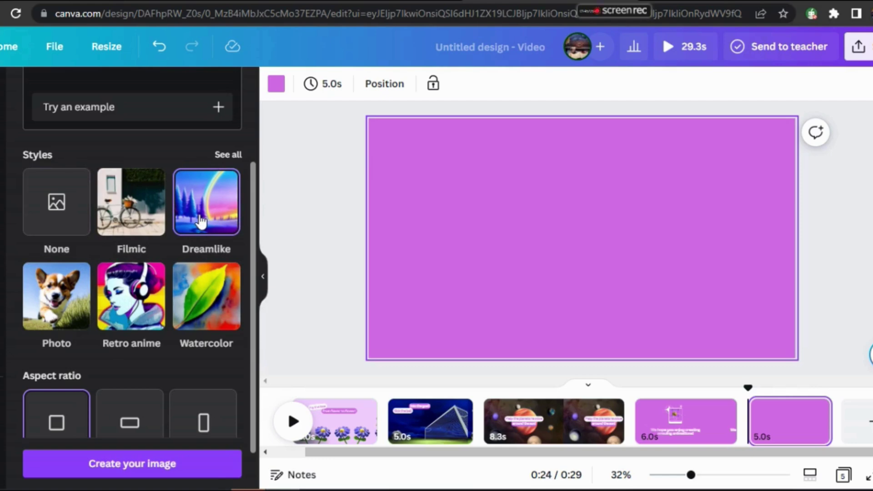
pyautogui.scroll(-1, 255, 282)
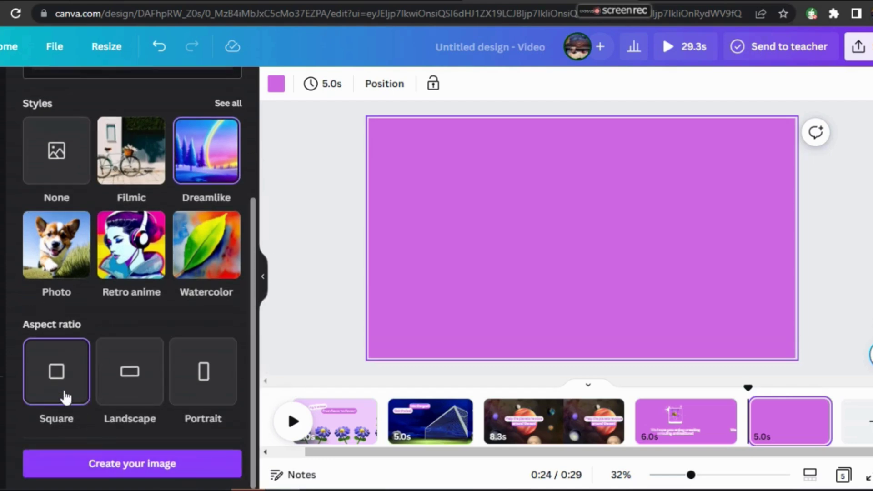
pyautogui.click(133, 463)
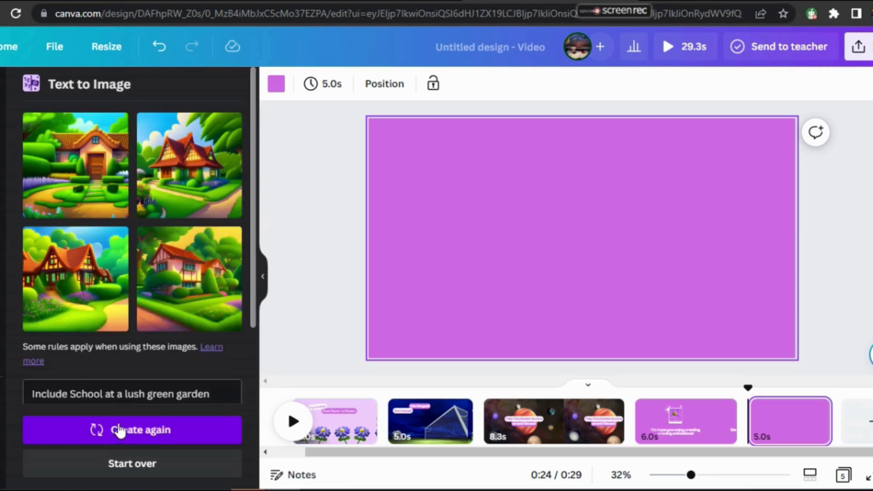
# Add the second generated garden-house image and make it the page background
pyautogui.click(178, 179)
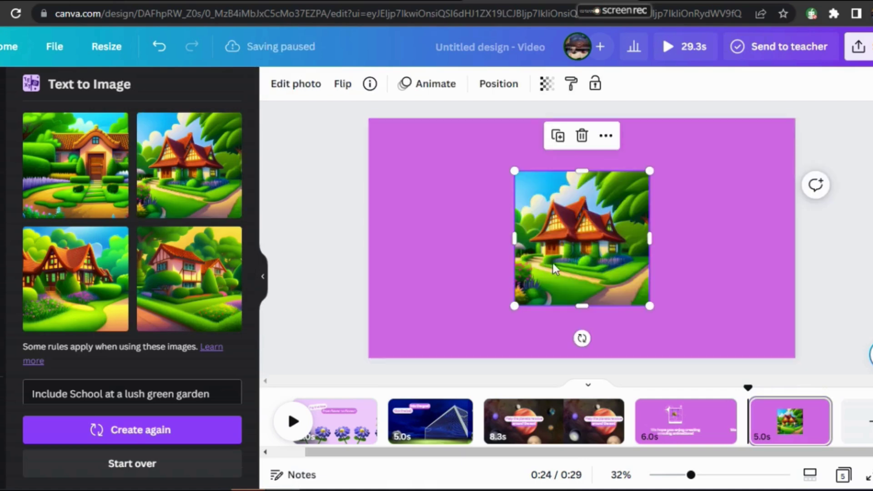
pyautogui.click(607, 136)
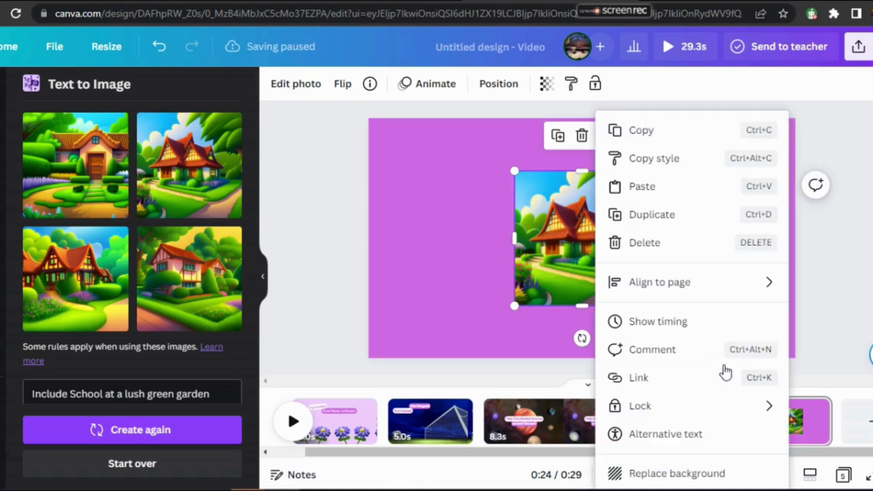
pyautogui.click(665, 474)
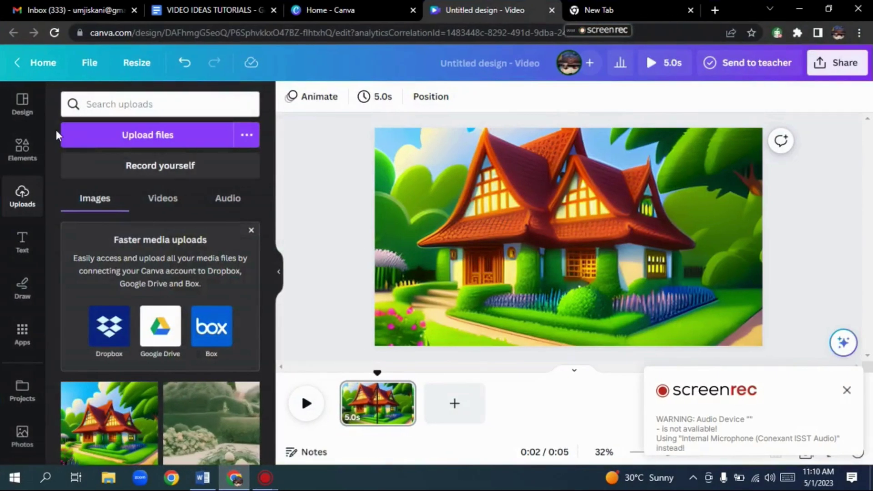
# Search Elements for 'boy walking with reading book' and add the walking-boy graphic
pyautogui.click(27, 159)
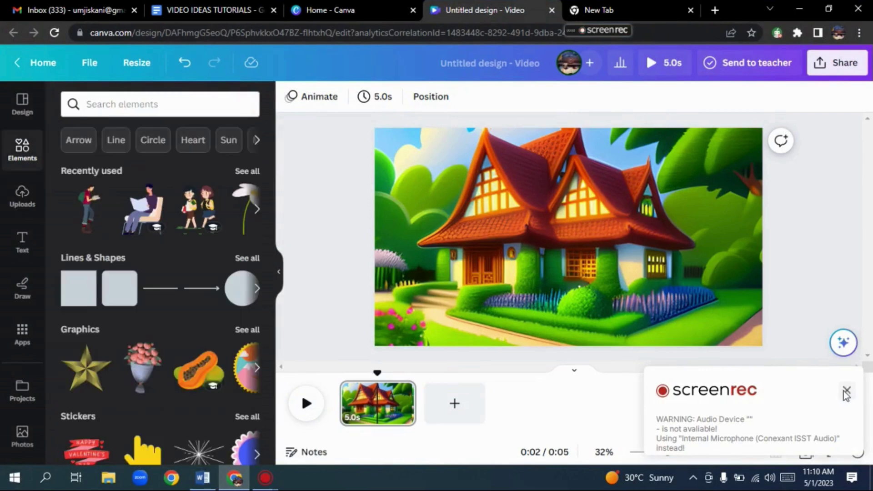
pyautogui.click(846, 390)
pyautogui.click(134, 104)
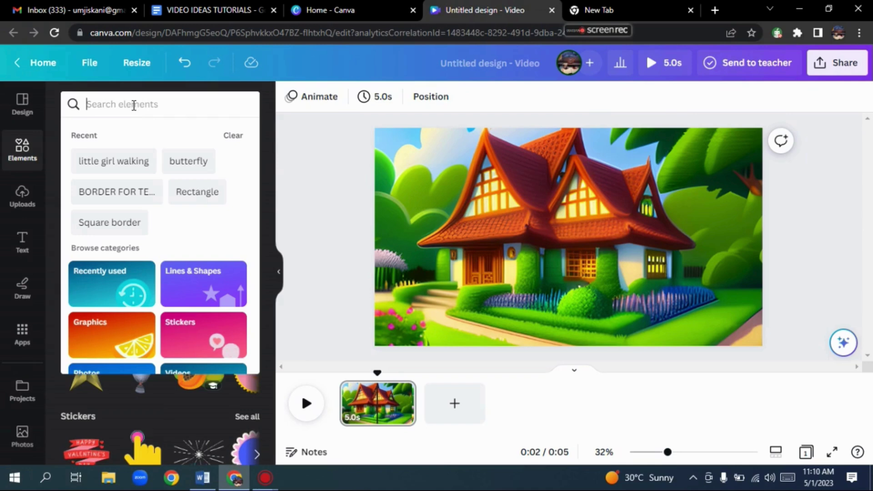
pyautogui.write('boy walking with reading book')
pyautogui.press('Return')
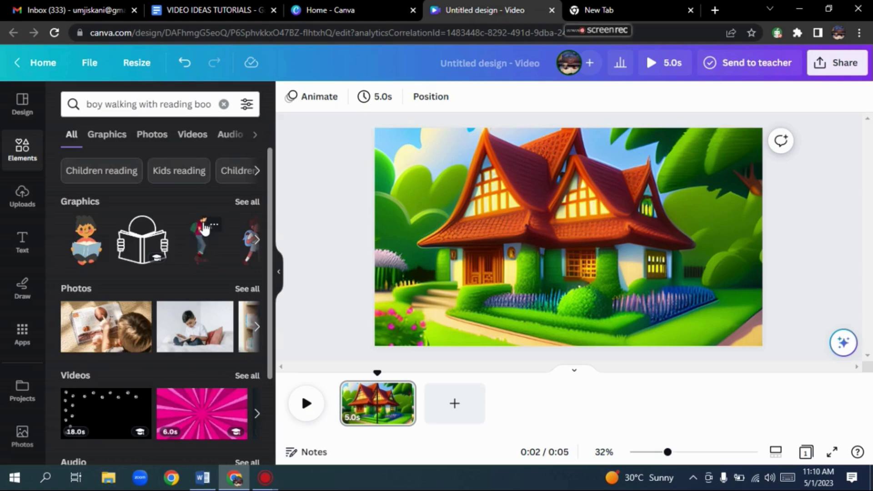
pyautogui.click(203, 236)
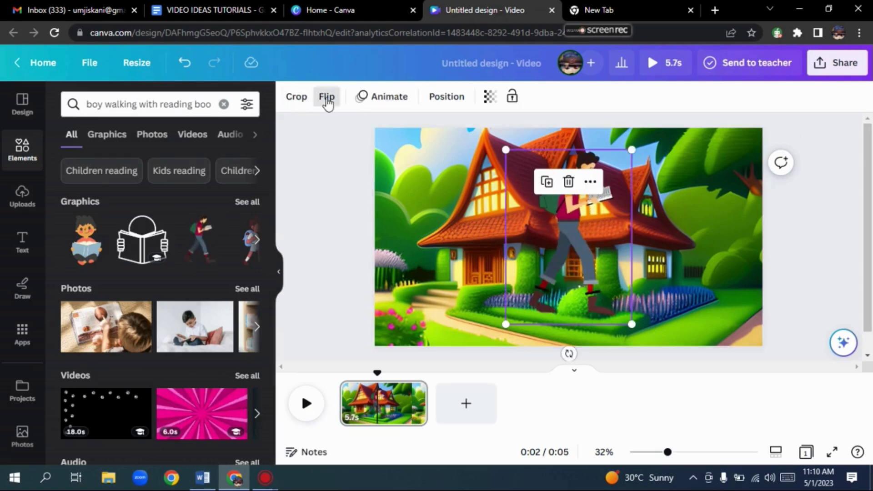
# Flip the boy horizontally, shrink him, and place him in the bottom-right corner
pyautogui.click(325, 97)
pyautogui.click(360, 142)
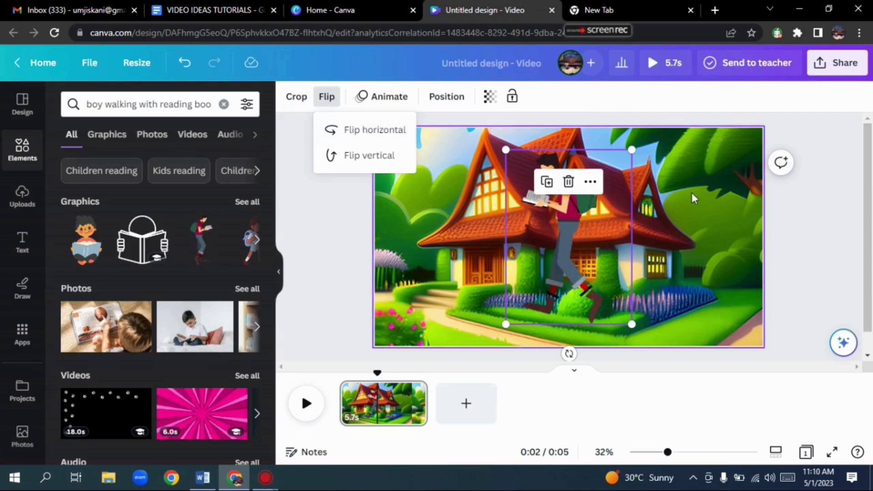
pyautogui.moveTo(633, 152); pyautogui.dragTo(575, 229)
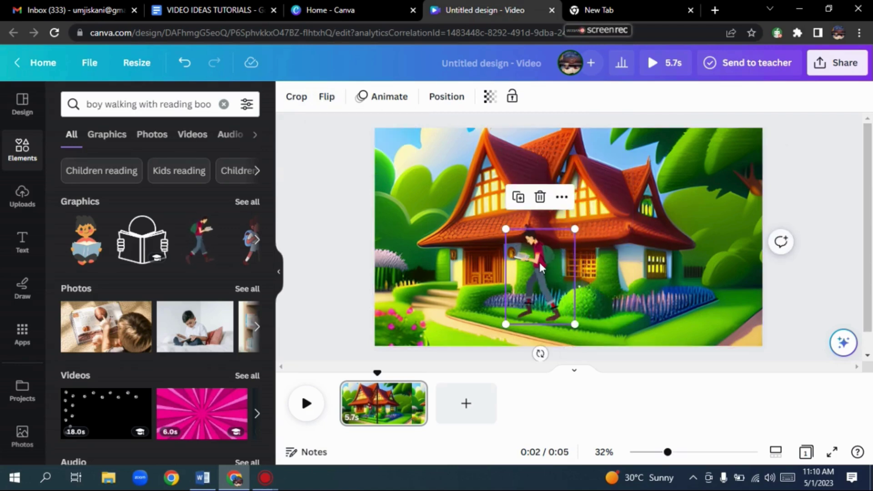
pyautogui.moveTo(541, 267); pyautogui.dragTo(745, 298)
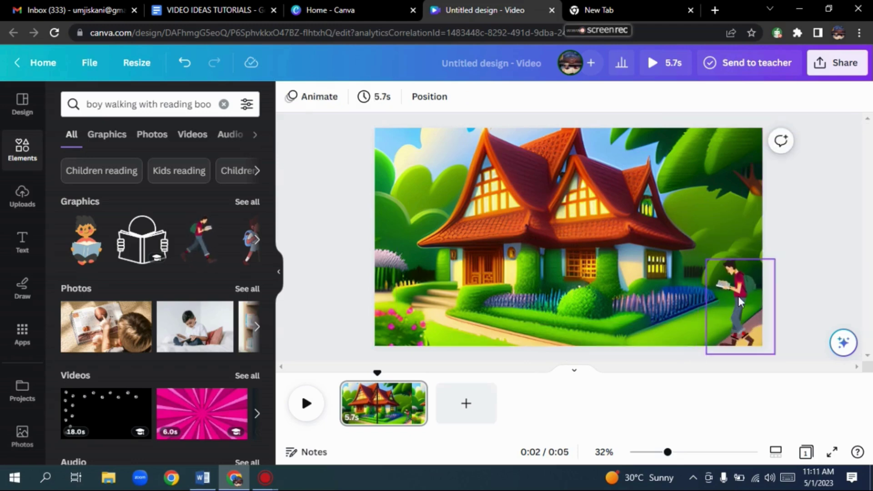
pyautogui.click(695, 267)
pyautogui.click(735, 293)
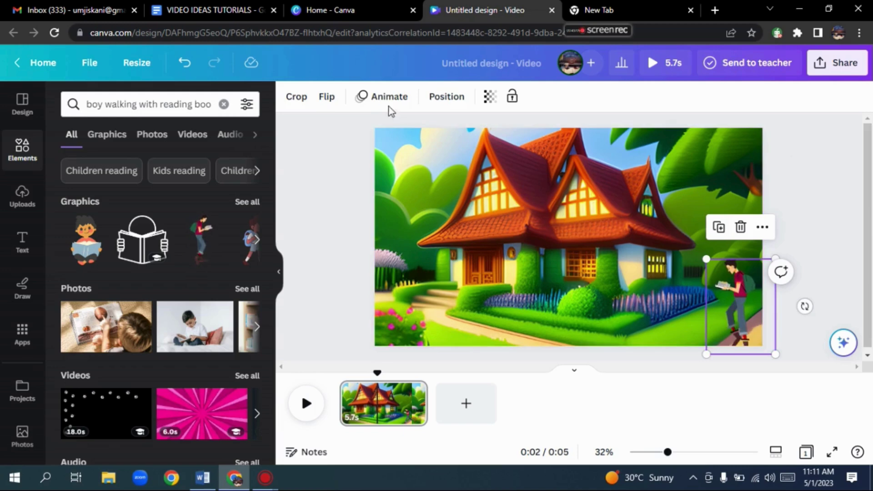
# Animate the boy along a custom Steady path walking leftward across the garden
pyautogui.click(383, 97)
pyautogui.click(94, 152)
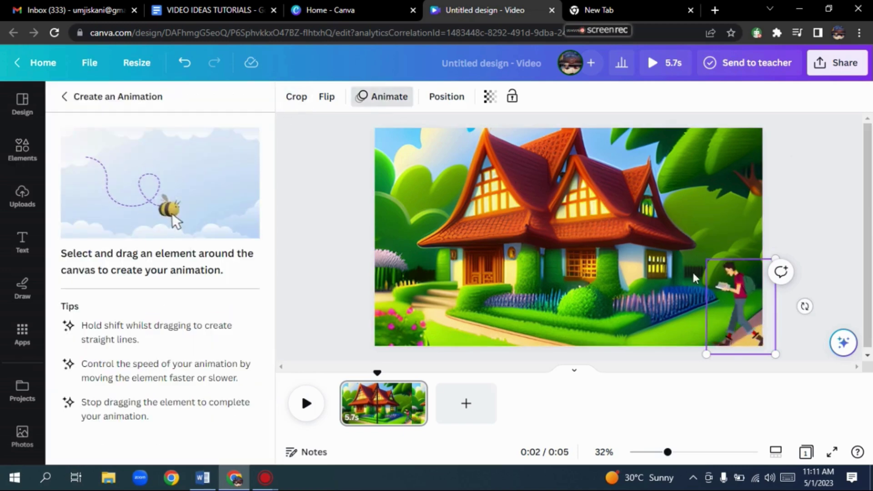
pyautogui.moveTo(744, 299)
pyautogui.mouseDown()
pyautogui.moveTo(584, 351)
pyautogui.moveTo(396, 309)
pyautogui.mouseUp()
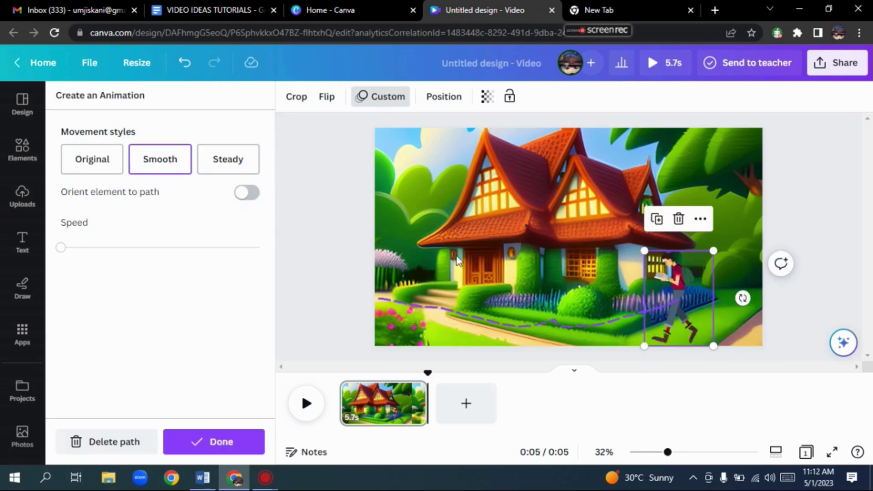
pyautogui.click(217, 172)
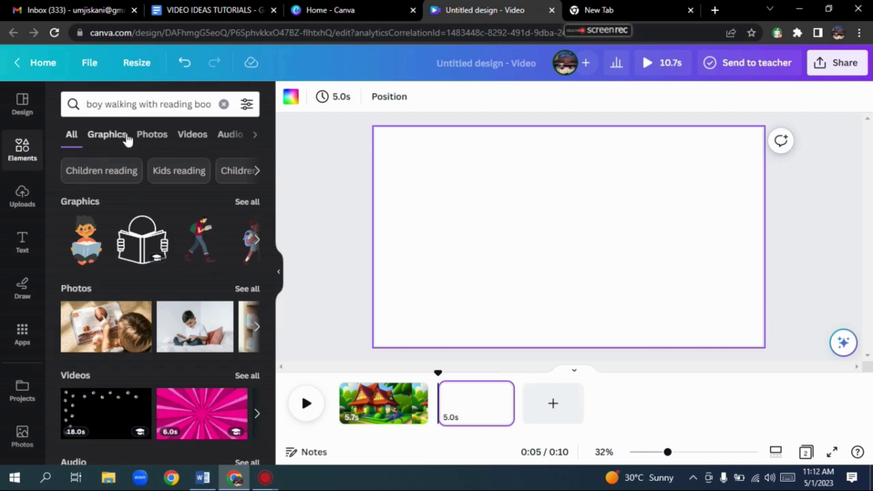
# Generate Dreamlike-style Text to Image pictures from the prompt 'home and playground'
pyautogui.click(28, 351)
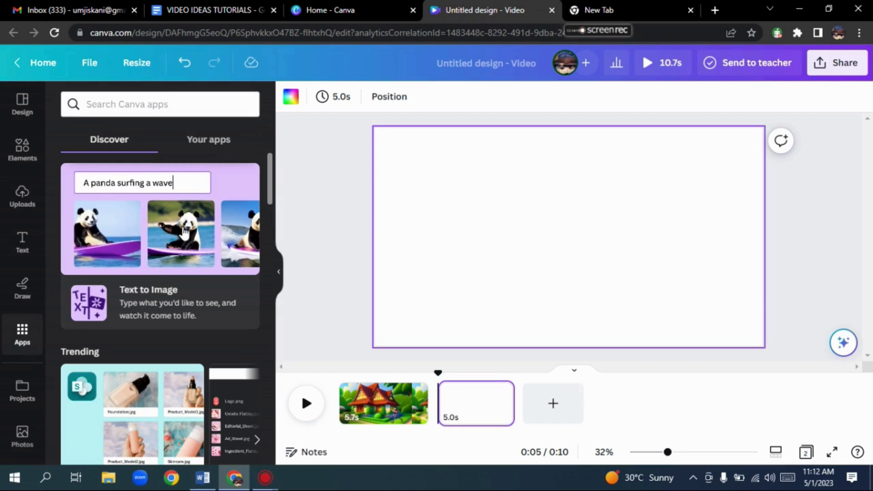
pyautogui.click(185, 232)
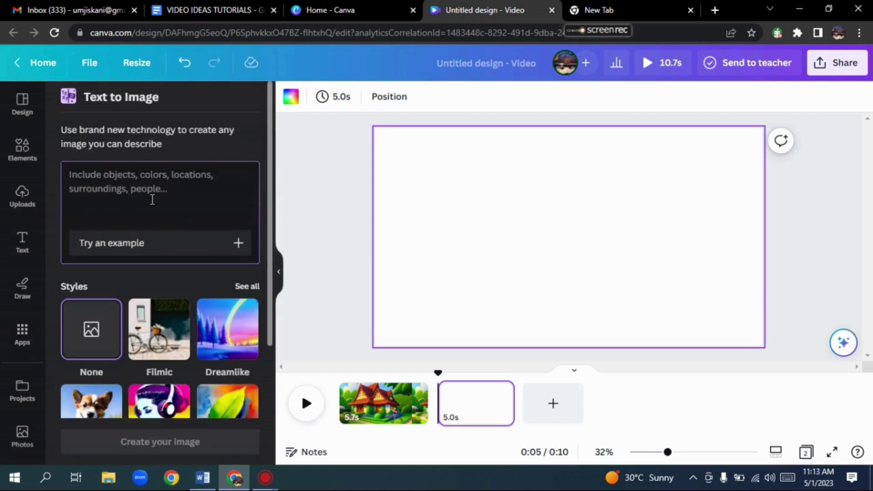
pyautogui.write('home and playground')
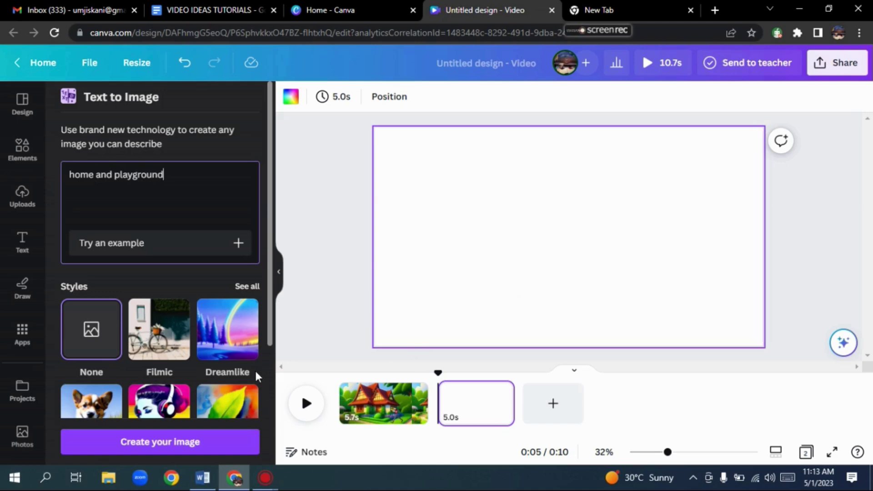
pyautogui.click(231, 342)
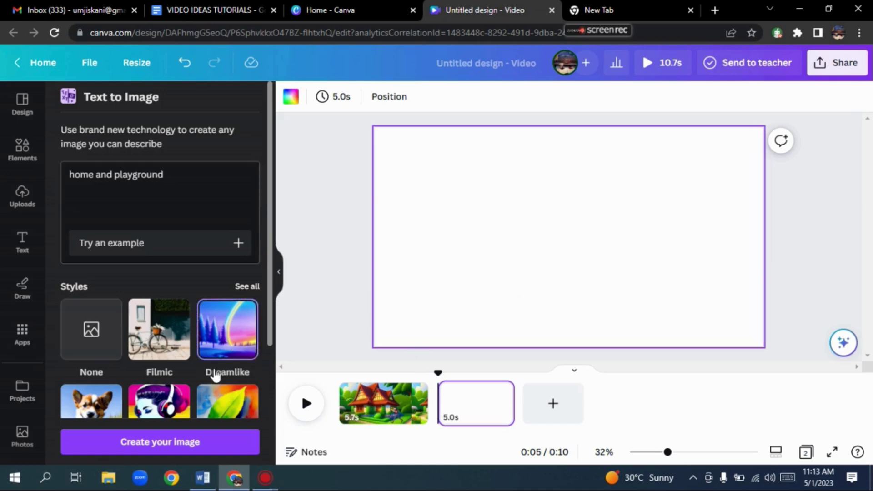
pyautogui.click(164, 446)
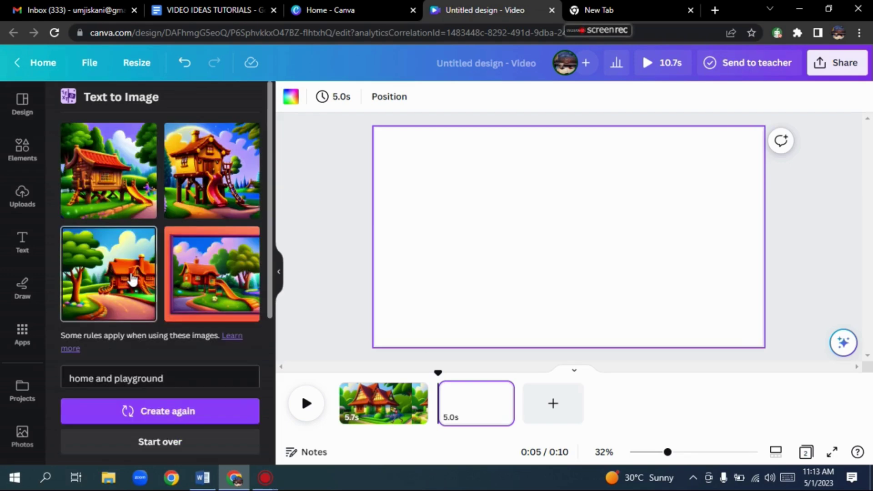
# Add the third generated house image and set it as the second page's background
pyautogui.click(132, 278)
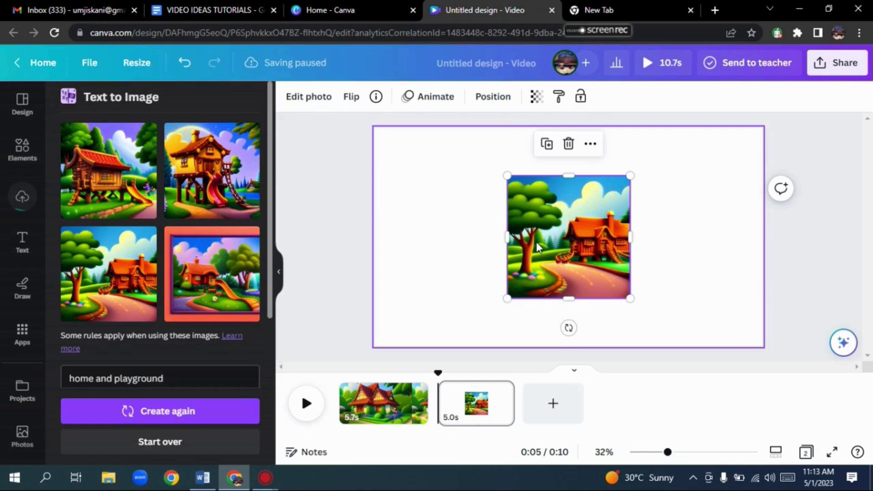
pyautogui.click(594, 147)
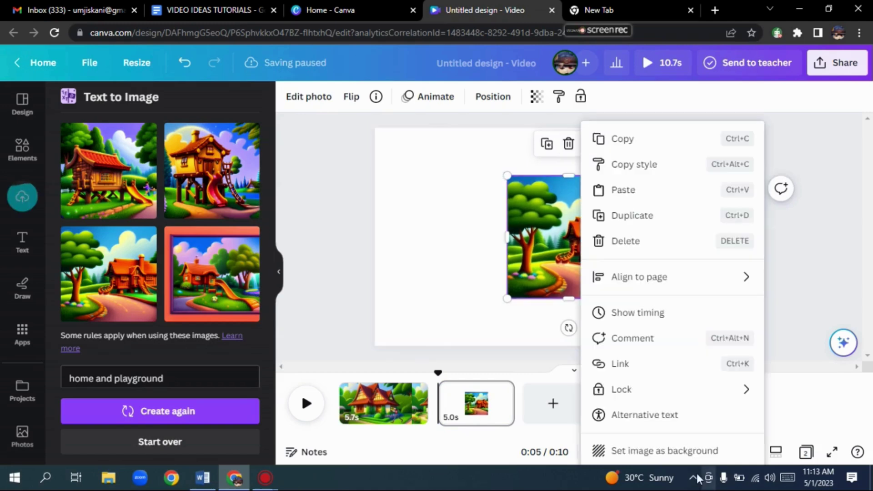
pyautogui.click(679, 450)
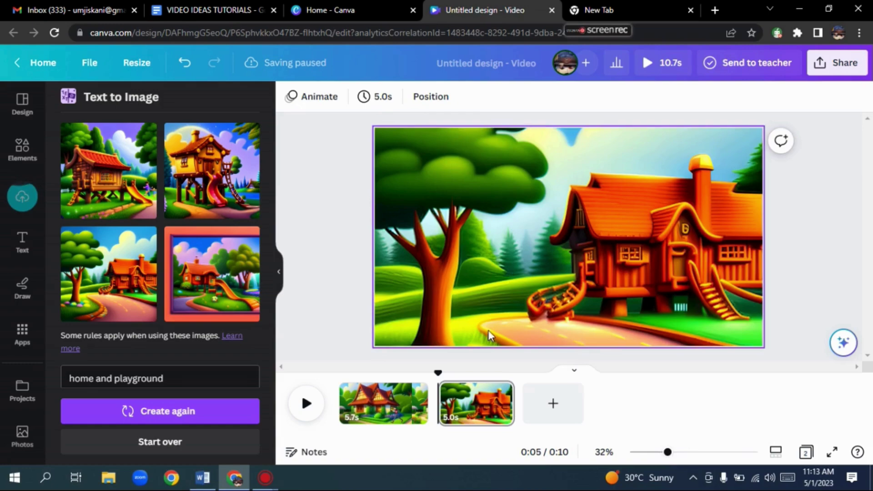
pyautogui.click(23, 147)
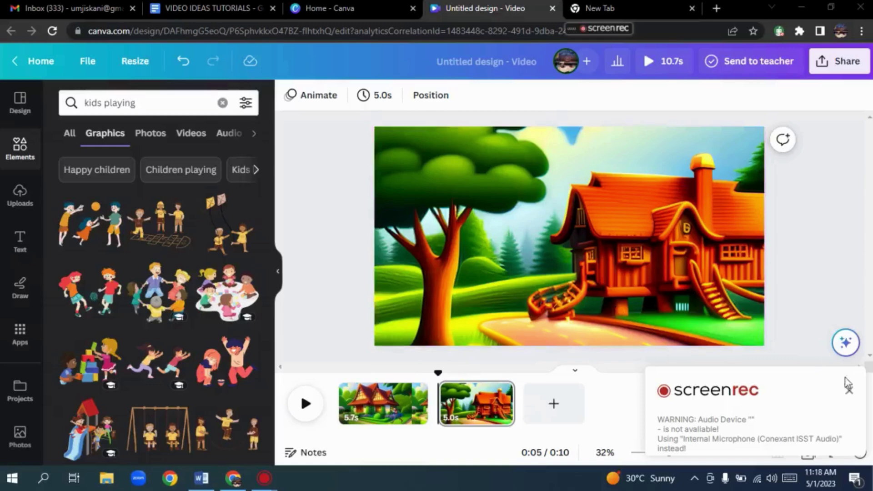
# Add the playing-kids graphic and animate it rightward on a Steady custom path with increased speed
pyautogui.click(849, 392)
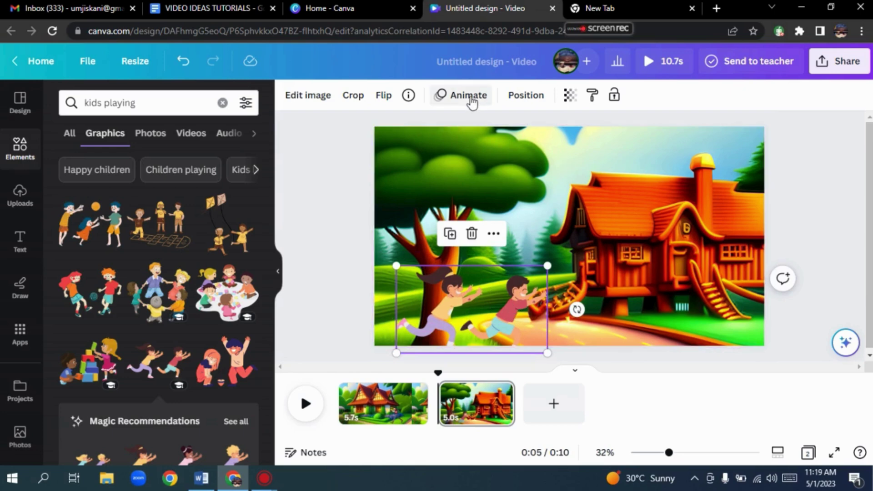
pyautogui.click(470, 99)
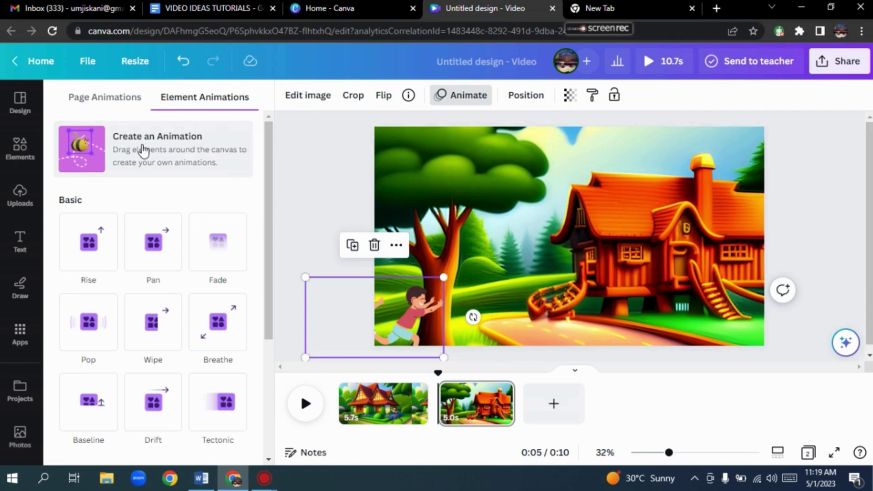
pyautogui.click(144, 150)
pyautogui.moveTo(383, 319); pyautogui.dragTo(607, 320)
pyautogui.click(223, 163)
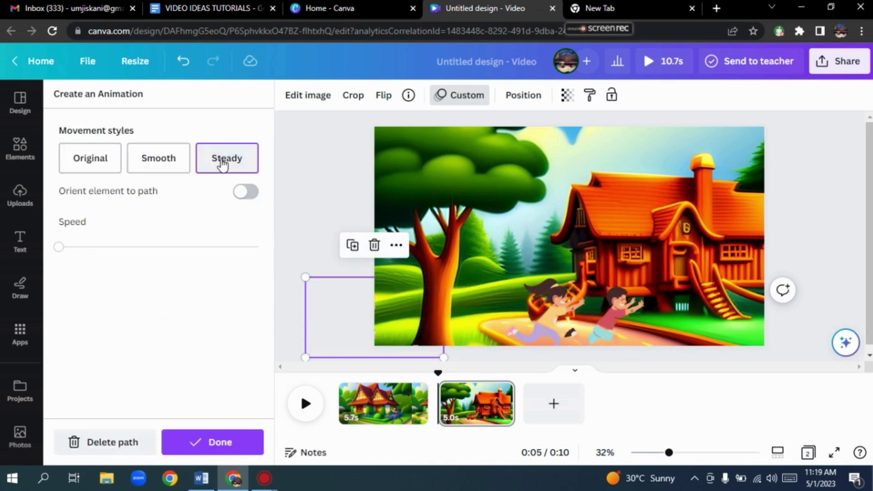
pyautogui.click(84, 246)
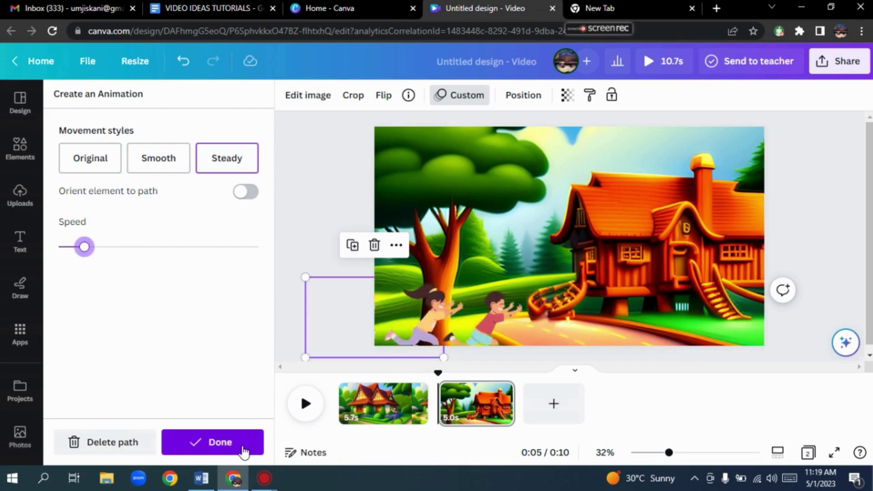